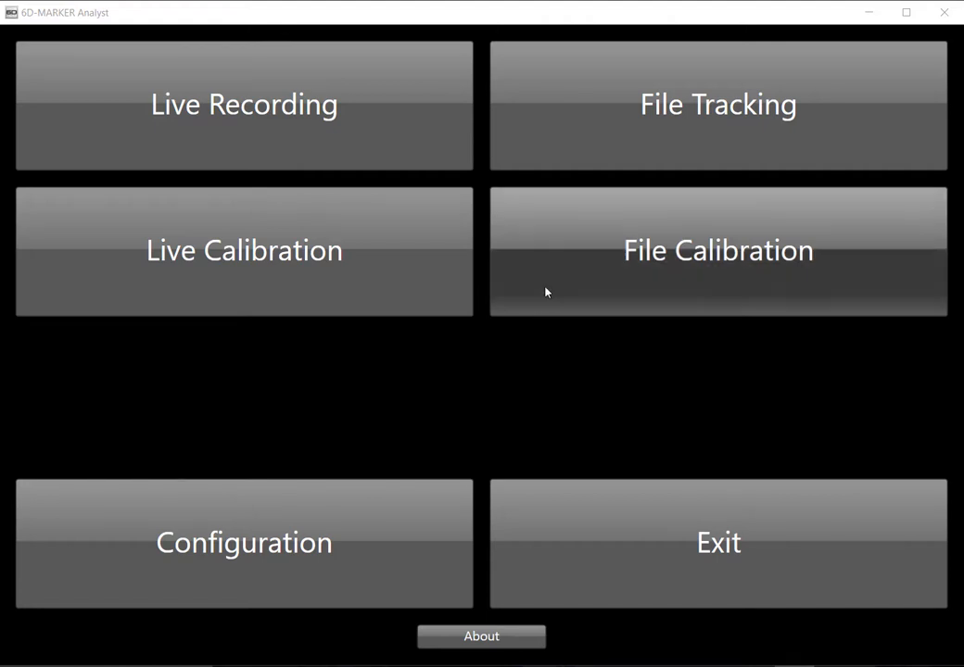
Open File Tracking with the video RobotRob.avi and the lens calibration file Teli 1280x720 6mm @ 30fps.yml.
click(672, 115)
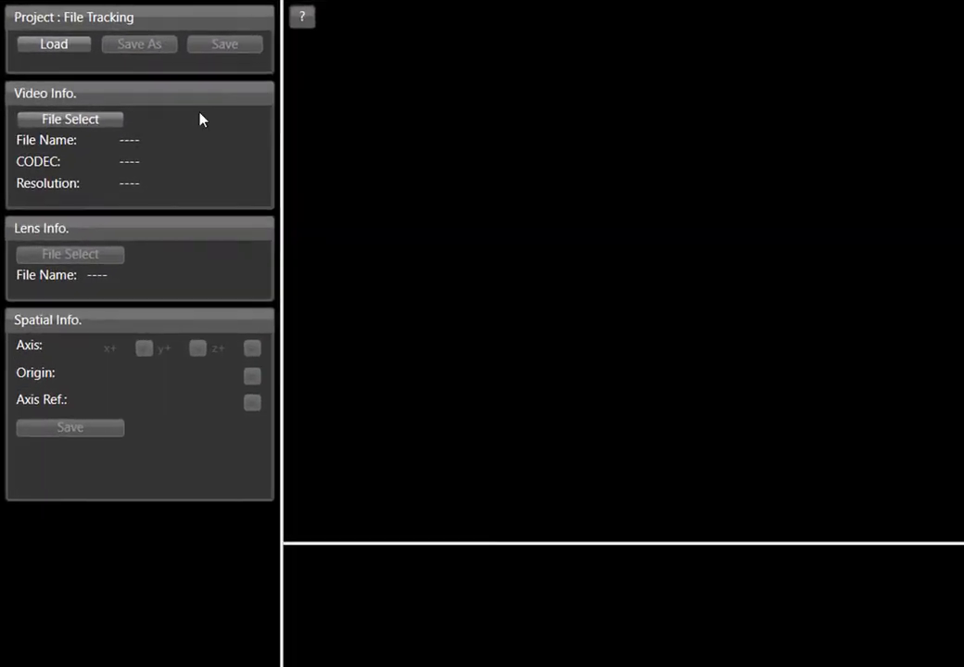
click(86, 120)
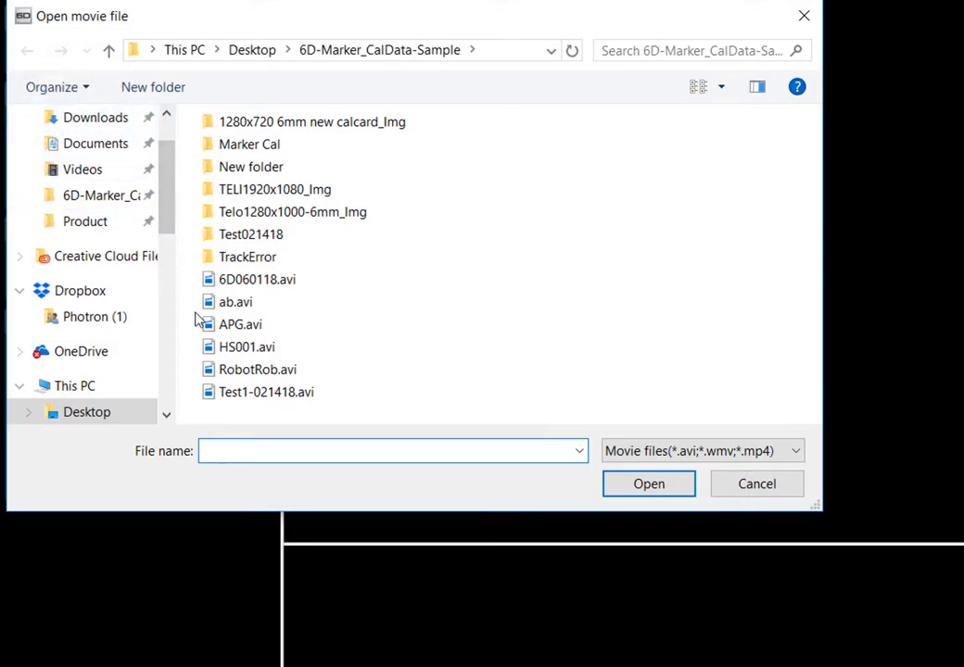
double_click(232, 377)
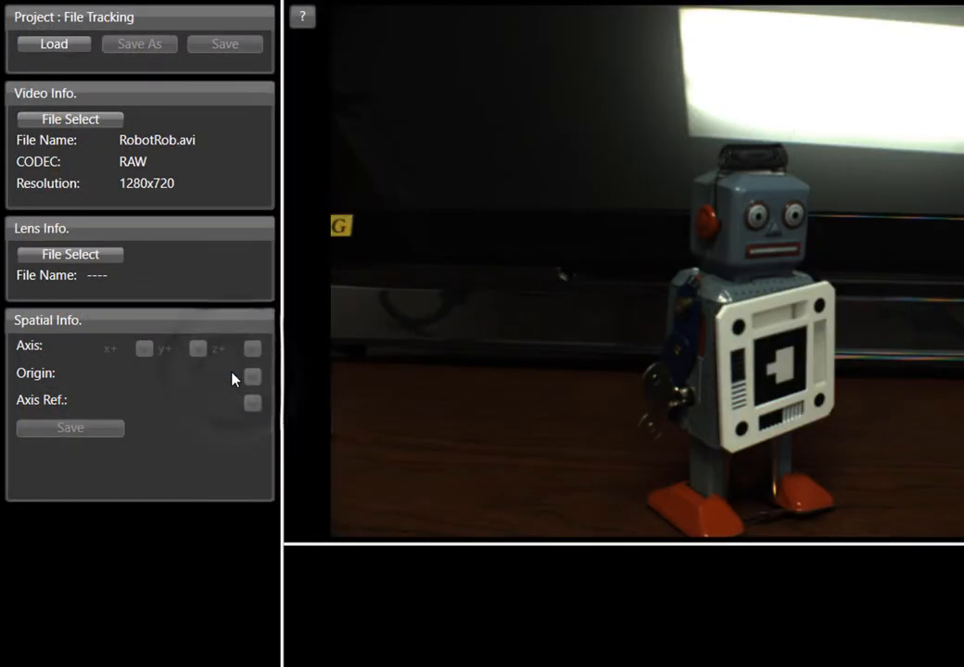
click(54, 256)
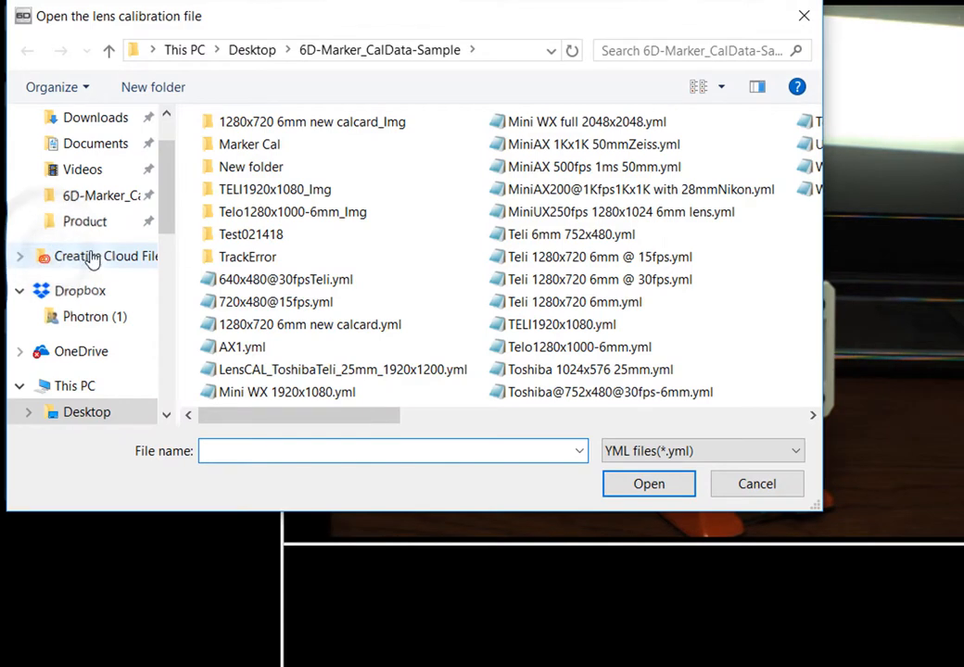
double_click(534, 282)
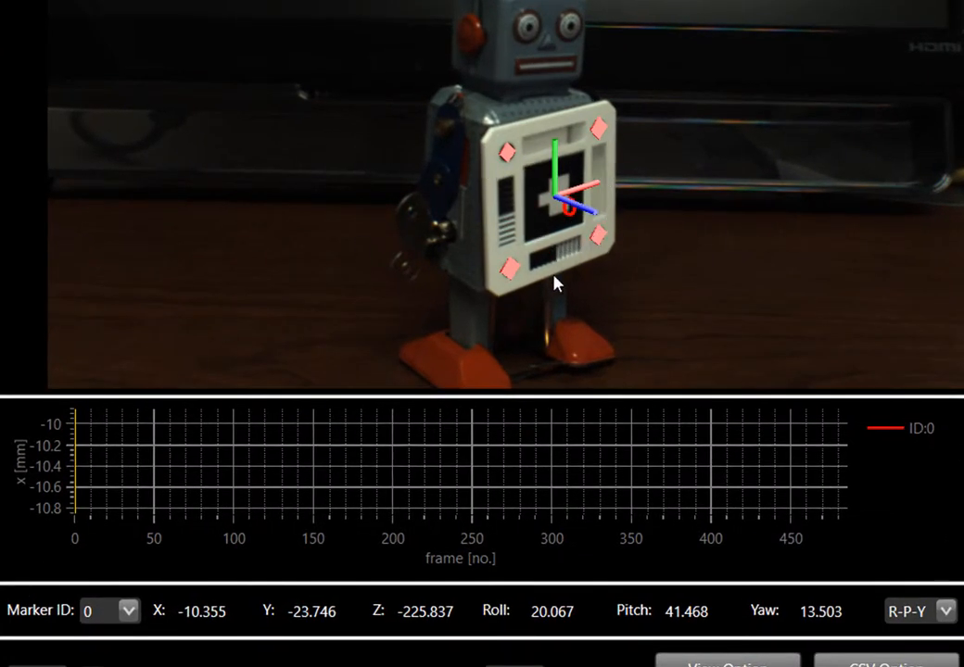
Choose marker ID 0 for the read-out and play the video to track the marker.
click(130, 612)
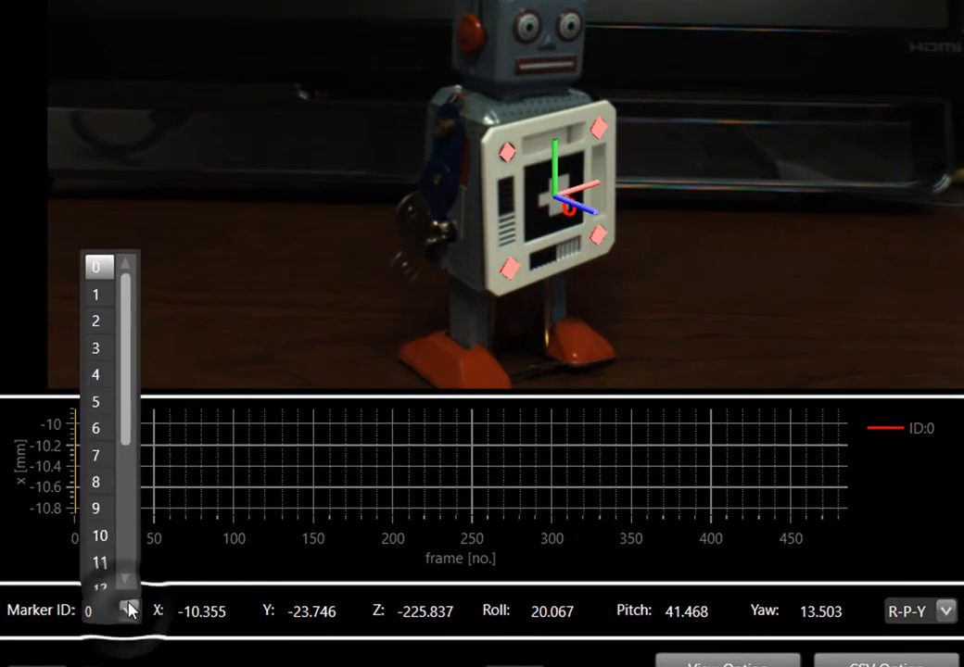
mouse_move(132, 389)
mouse_down()
mouse_move(147, 564)
mouse_move(148, 335)
mouse_up()
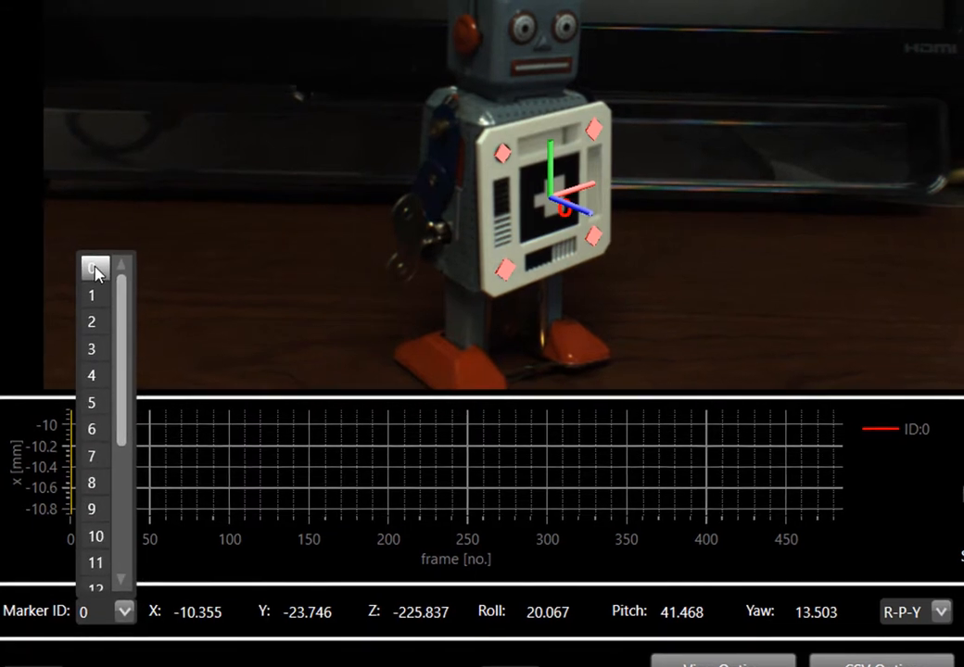
click(97, 267)
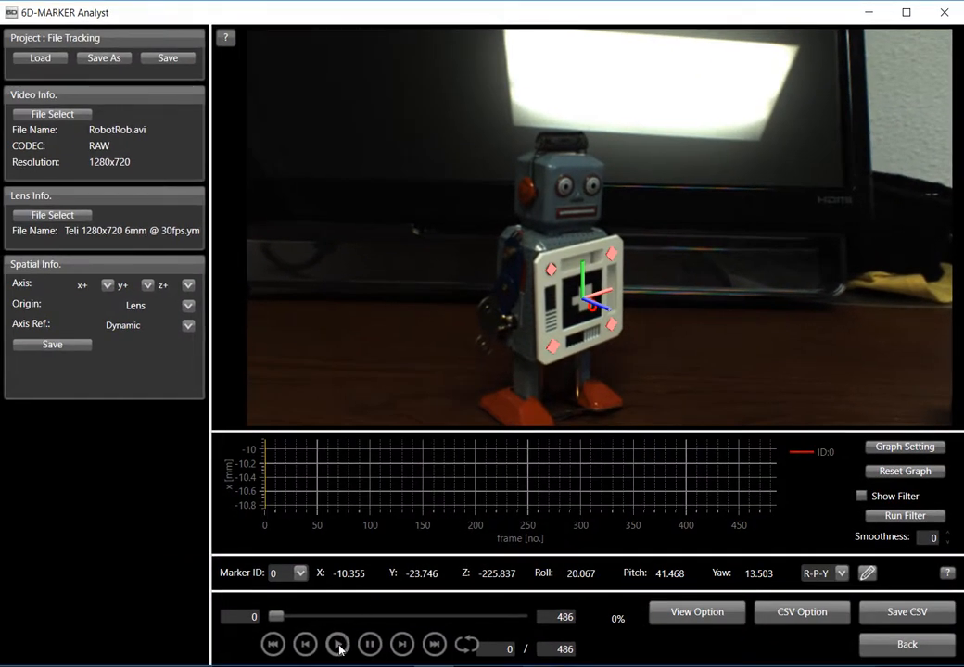
click(339, 649)
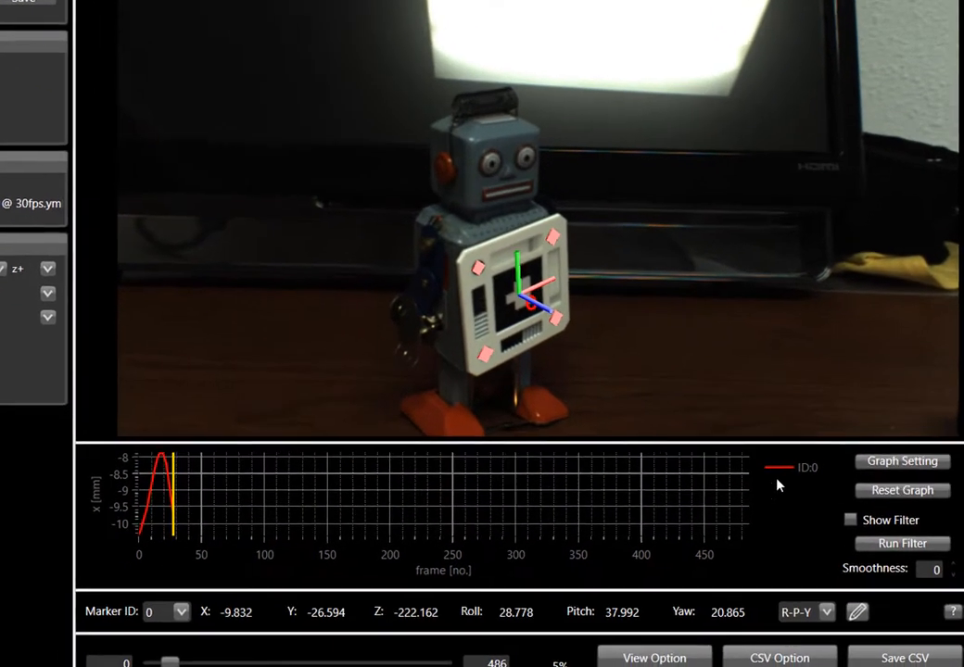
Plot the Y position of marker ID 0 in the graph, followed by its Z position.
click(897, 463)
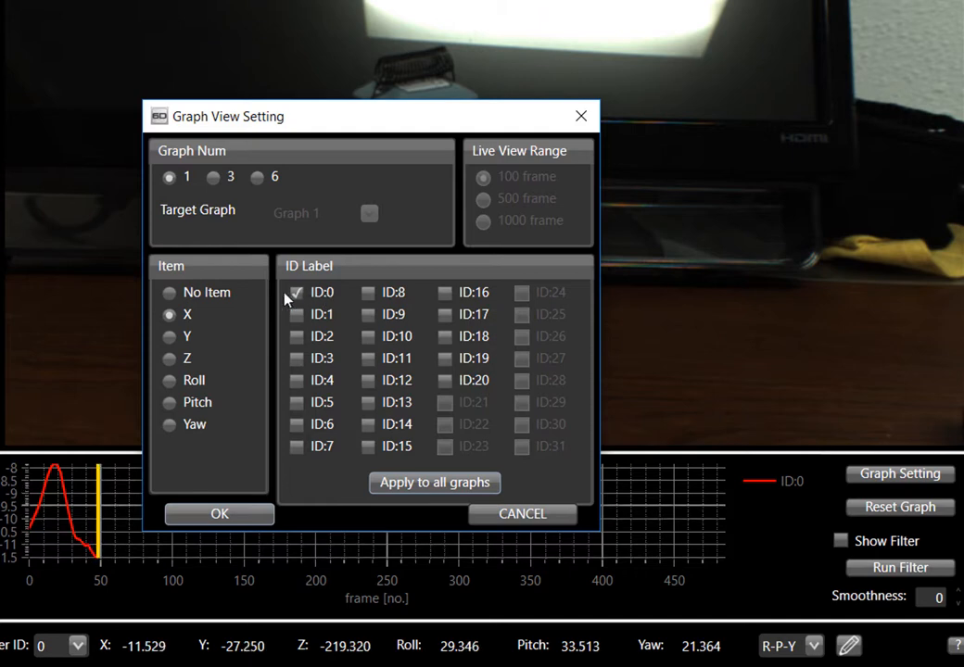
click(170, 337)
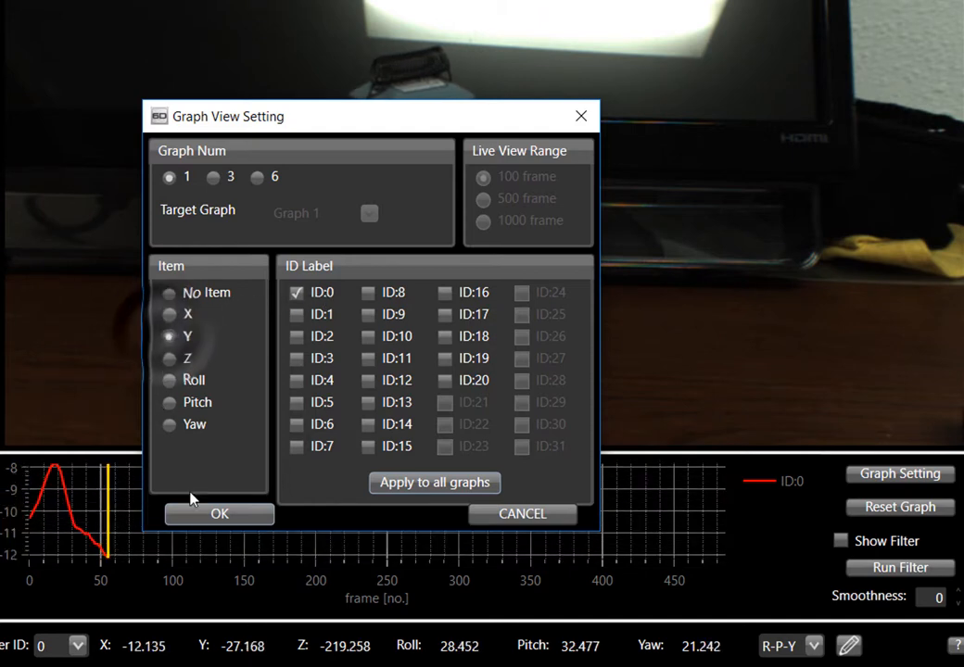
click(206, 517)
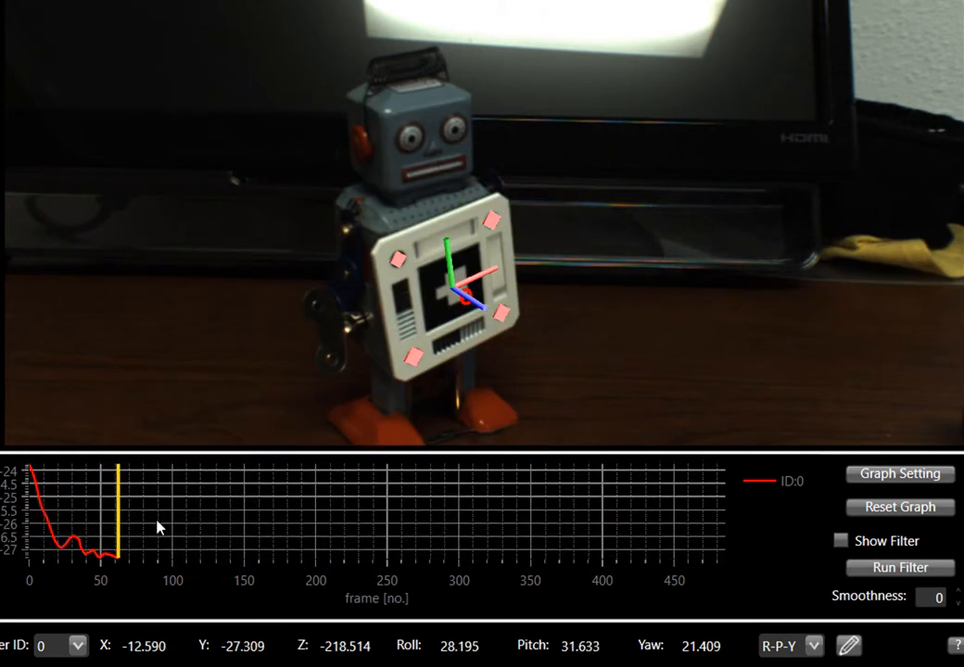
click(903, 475)
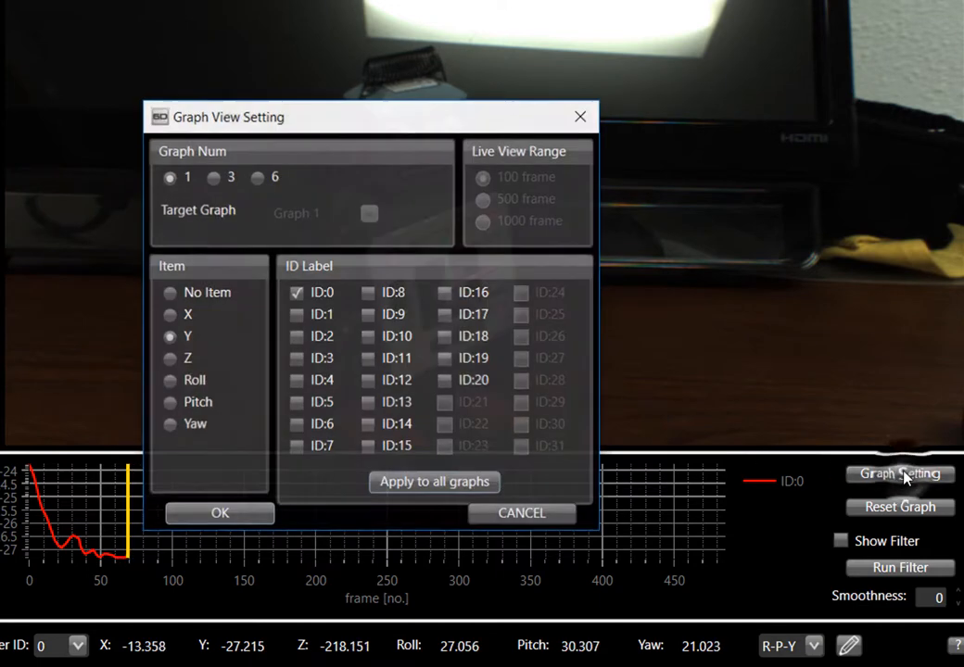
click(169, 361)
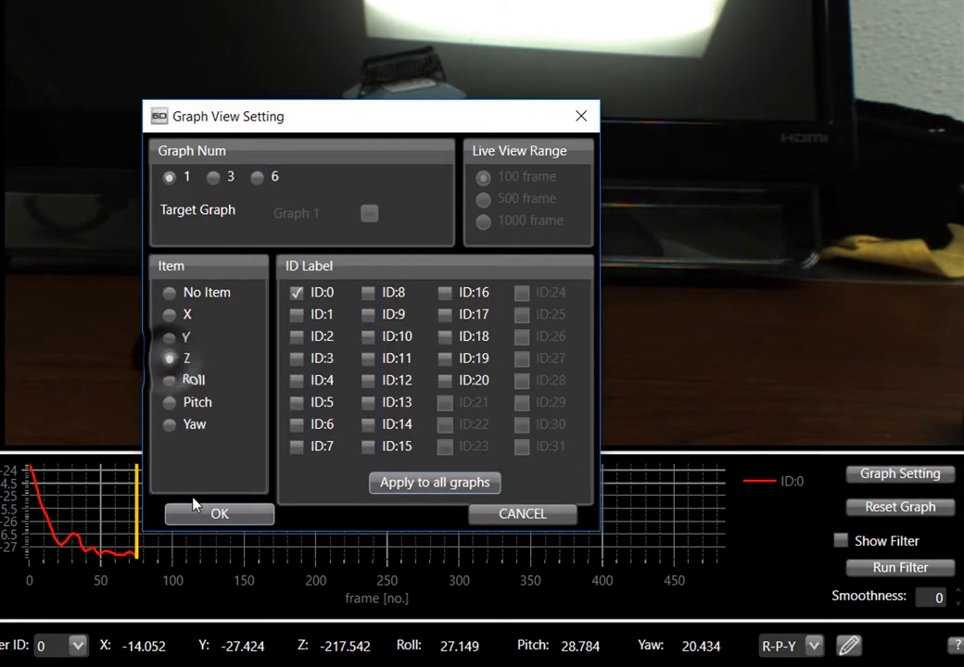
click(199, 516)
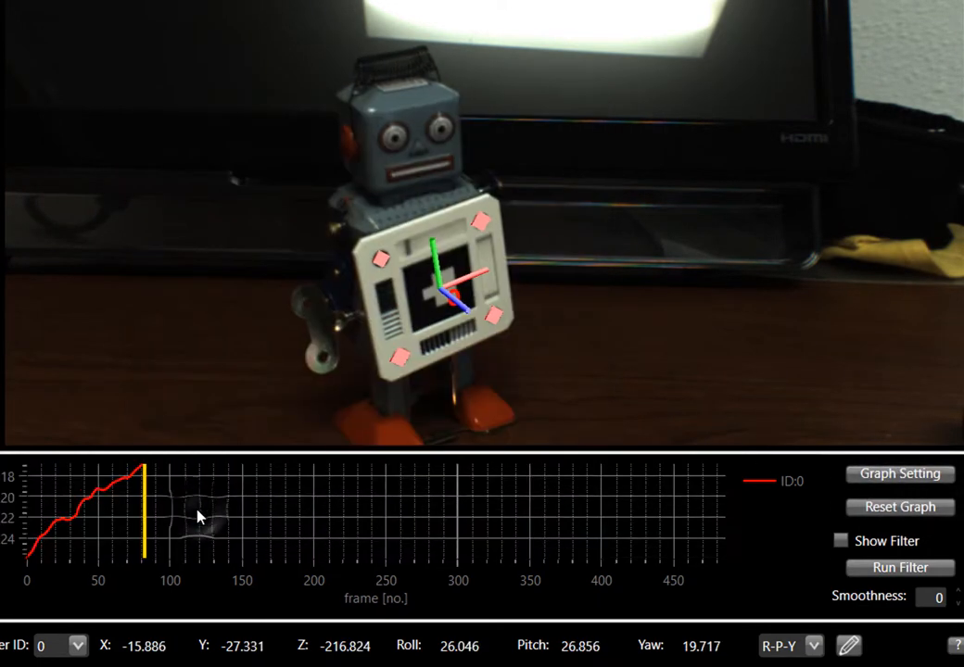
Plot the roll angle of marker ID 0 in the graph, followed by its pitch angle.
click(869, 474)
click(197, 380)
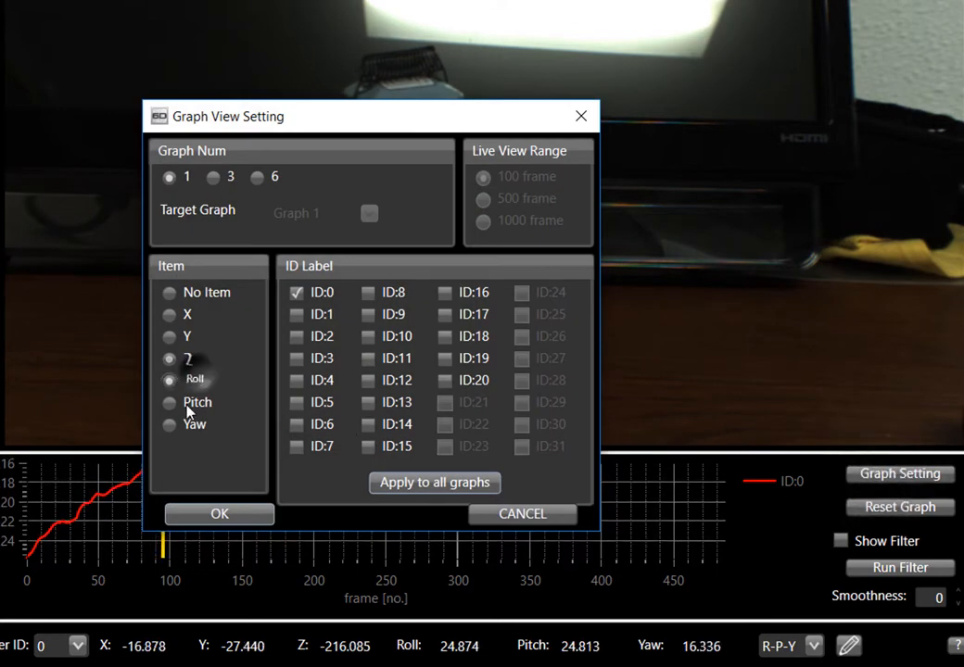
click(217, 515)
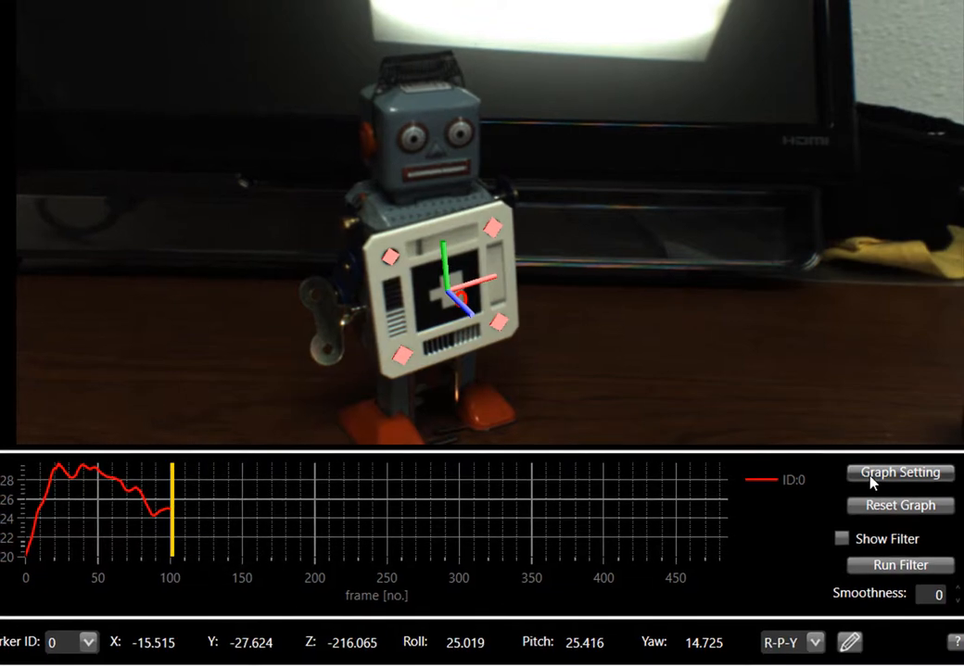
click(862, 472)
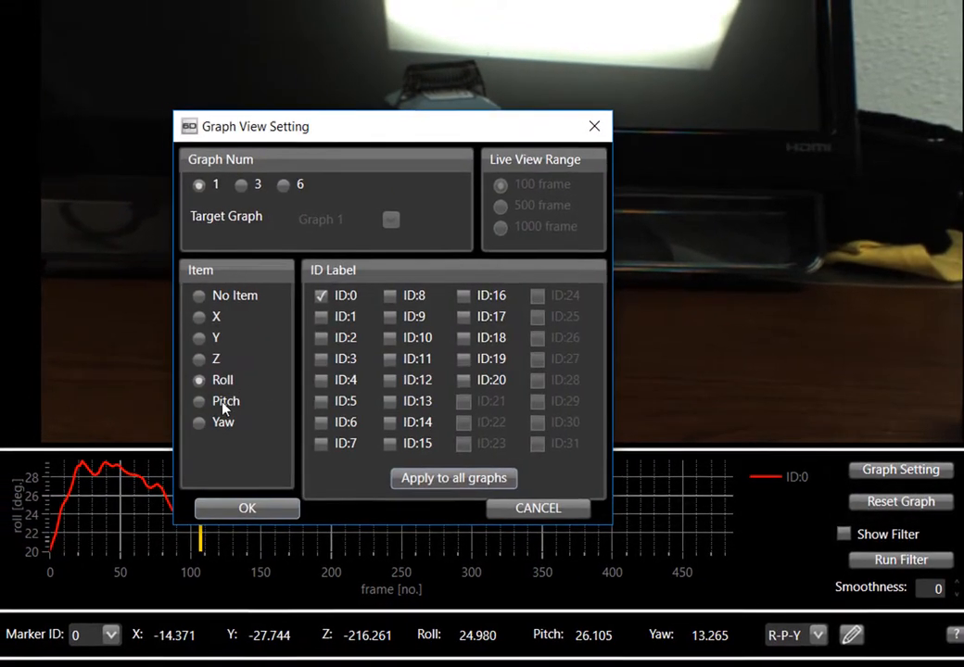
click(224, 404)
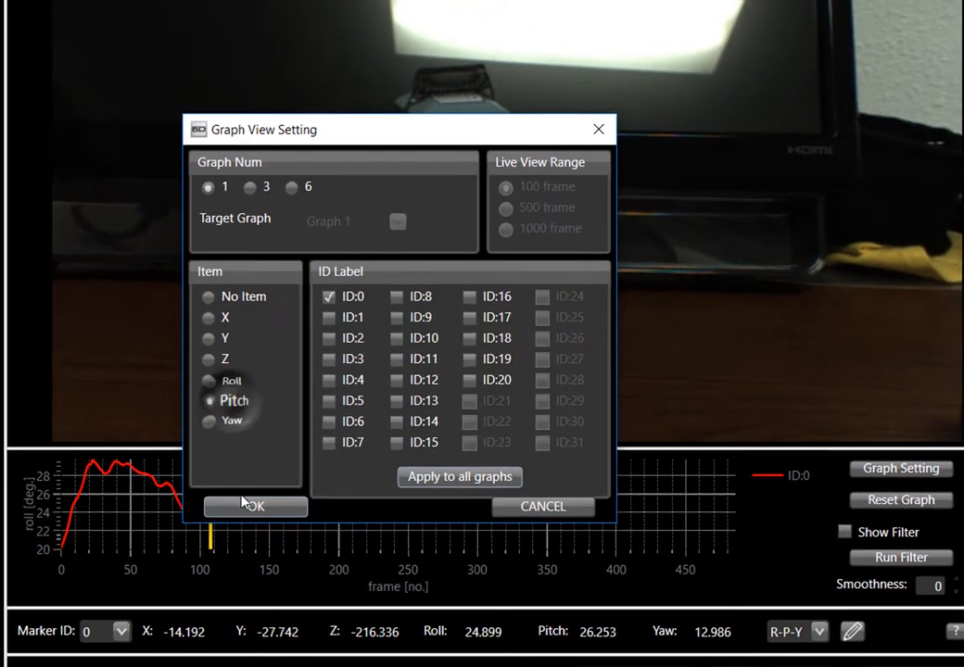
click(248, 508)
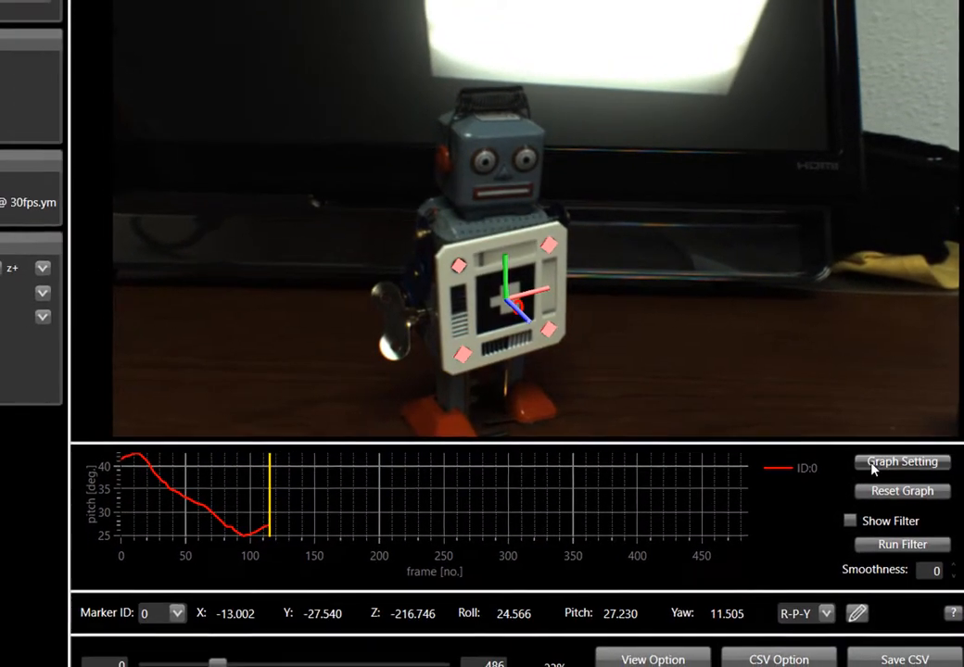
Plot the yaw angle of marker ID 0 in the graph, and return to its Z position.
click(902, 464)
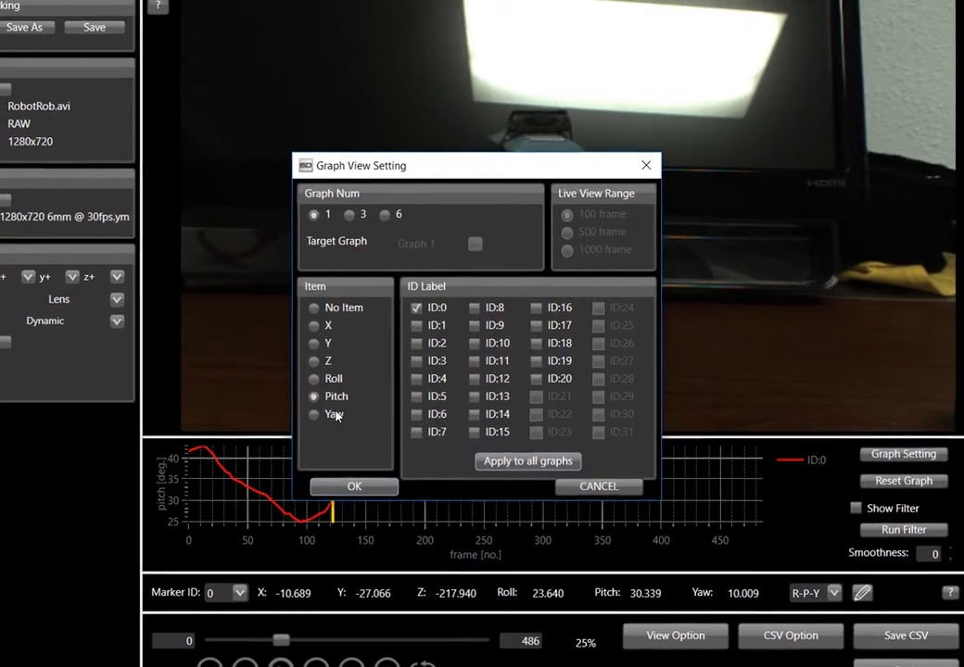
click(303, 415)
click(378, 482)
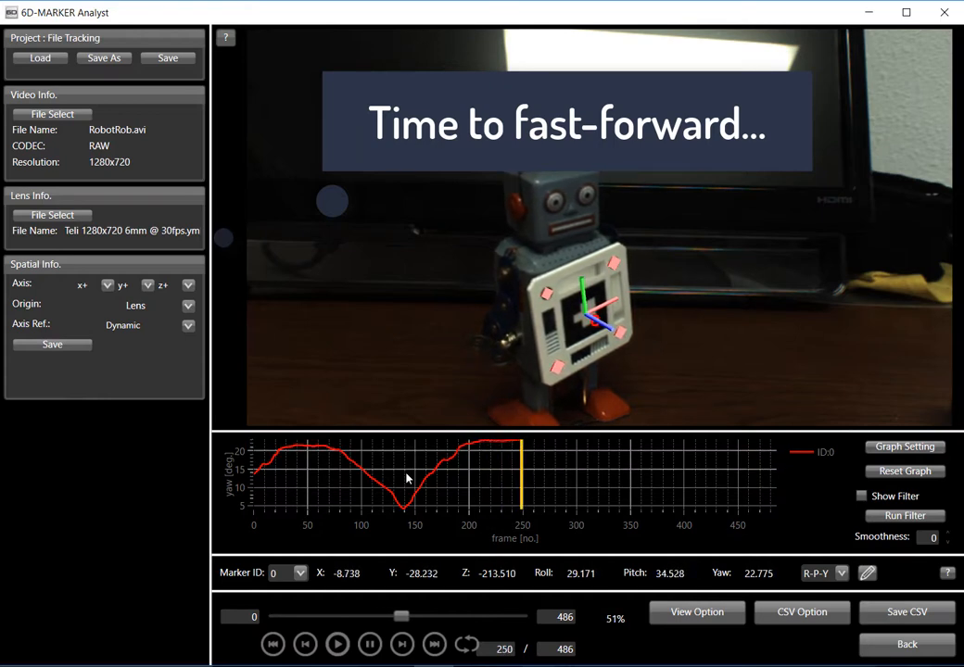
click(906, 446)
click(368, 372)
click(389, 477)
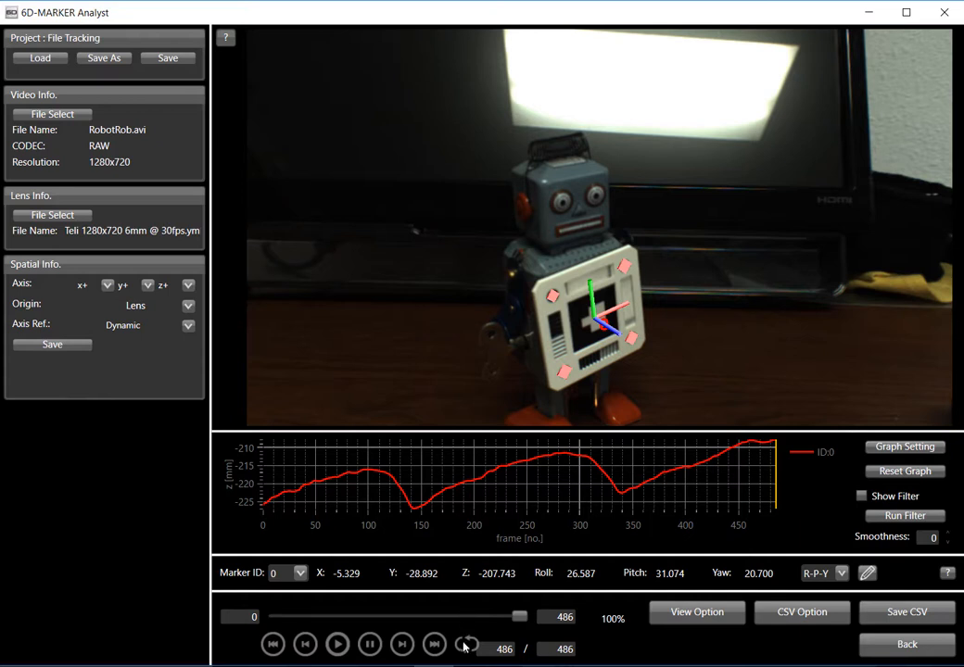
Replay the tracked video with the X position plotted and scrub to frame 193.
click(333, 649)
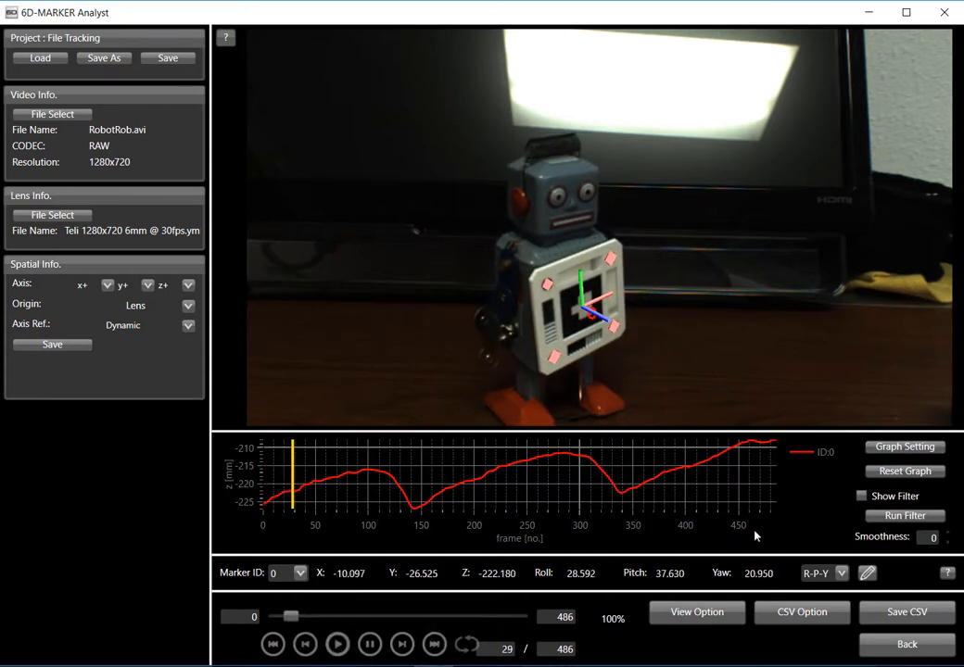
click(920, 447)
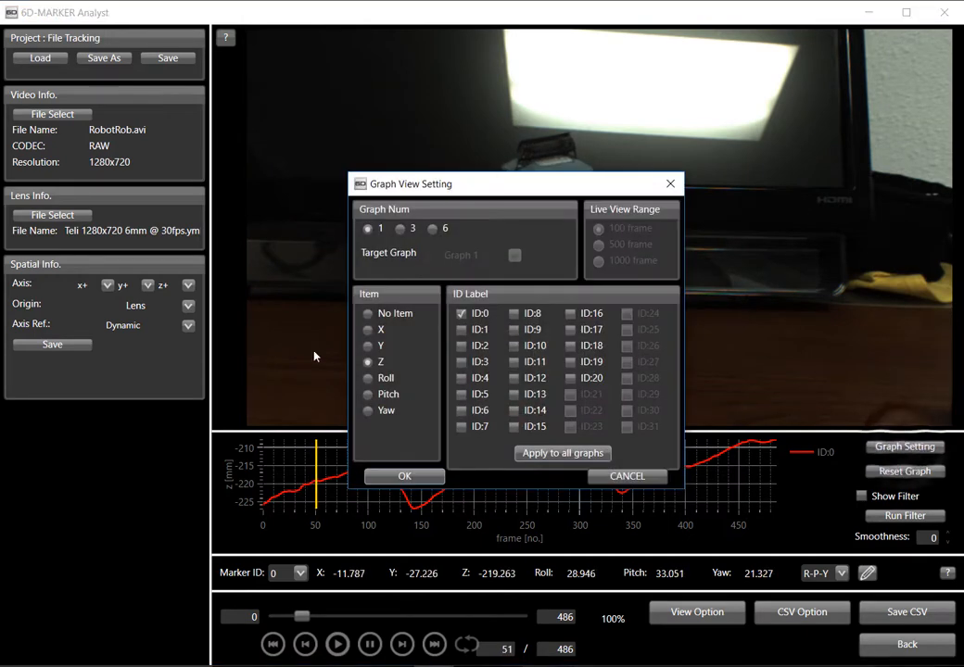
click(370, 478)
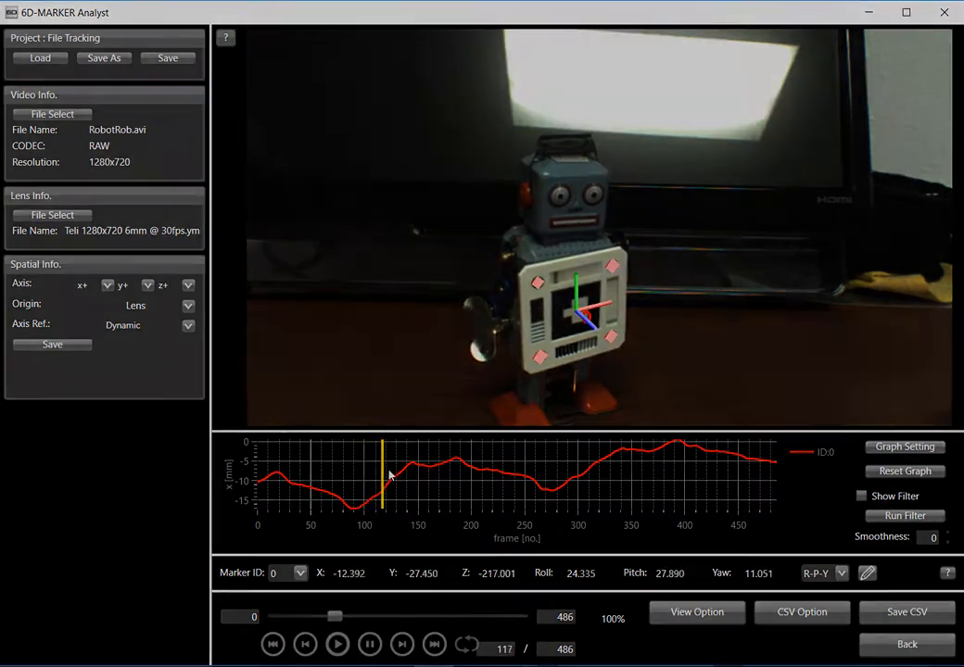
click(347, 617)
click(368, 617)
mouse_move(387, 617)
mouse_down()
mouse_move(488, 619)
mouse_move(328, 616)
mouse_move(372, 617)
mouse_up()
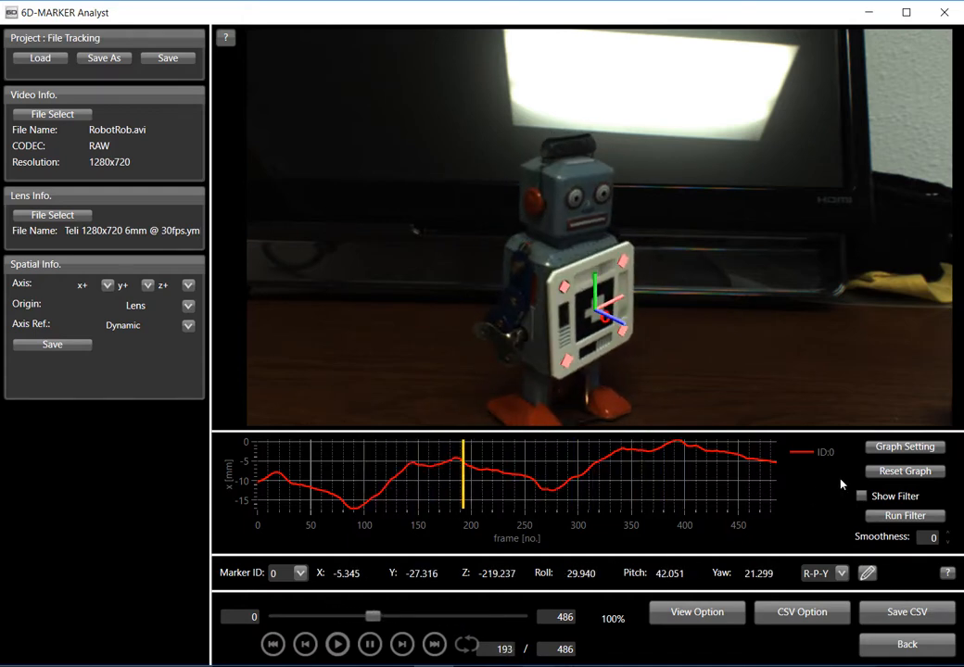
Plot the pitch angle in the graph and scrub the video to frame 291.
click(883, 451)
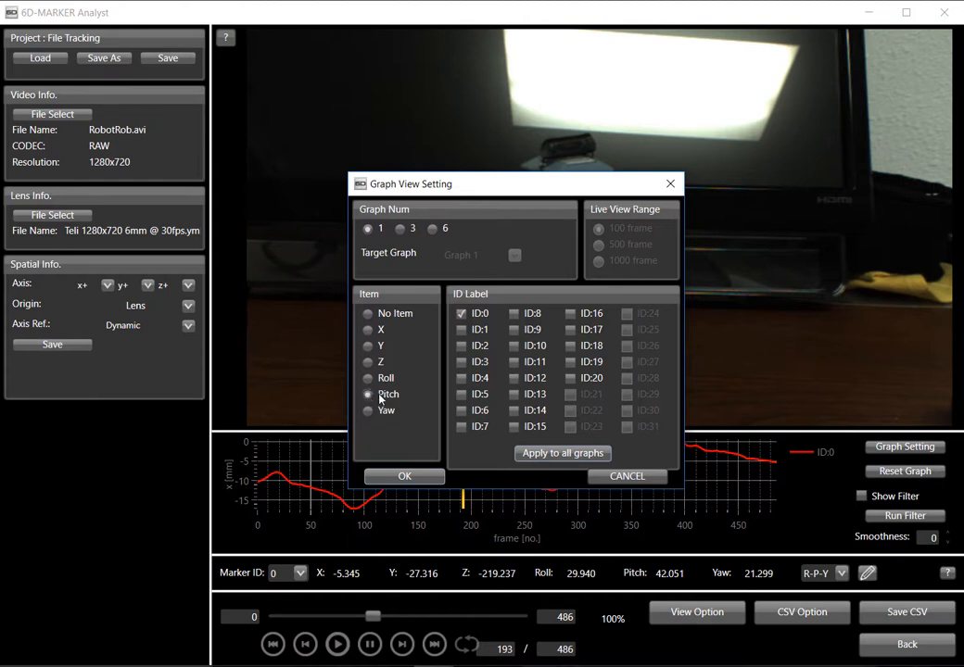
click(406, 477)
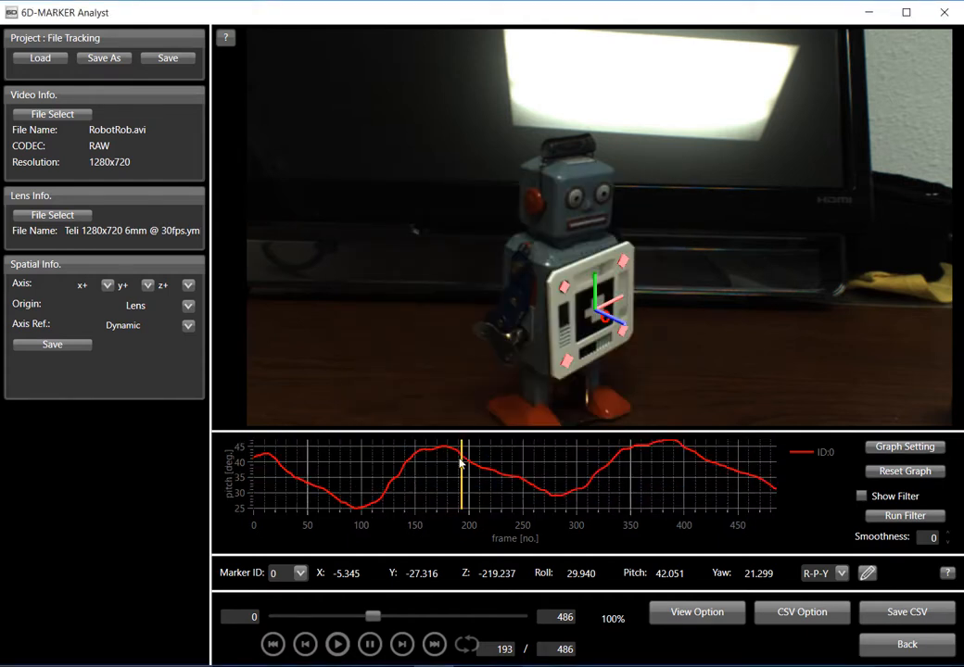
mouse_move(476, 467)
drag(376, 618, 426, 622)
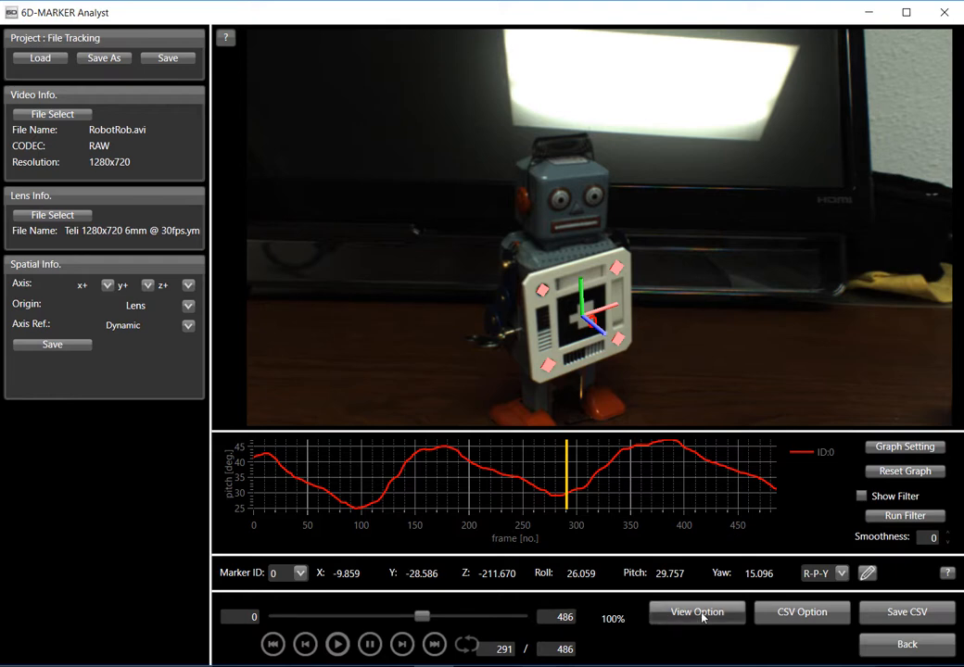
Export the tracking data to a CSV file named RR in the 6D-Marker_CalData-Sample folder.
click(895, 612)
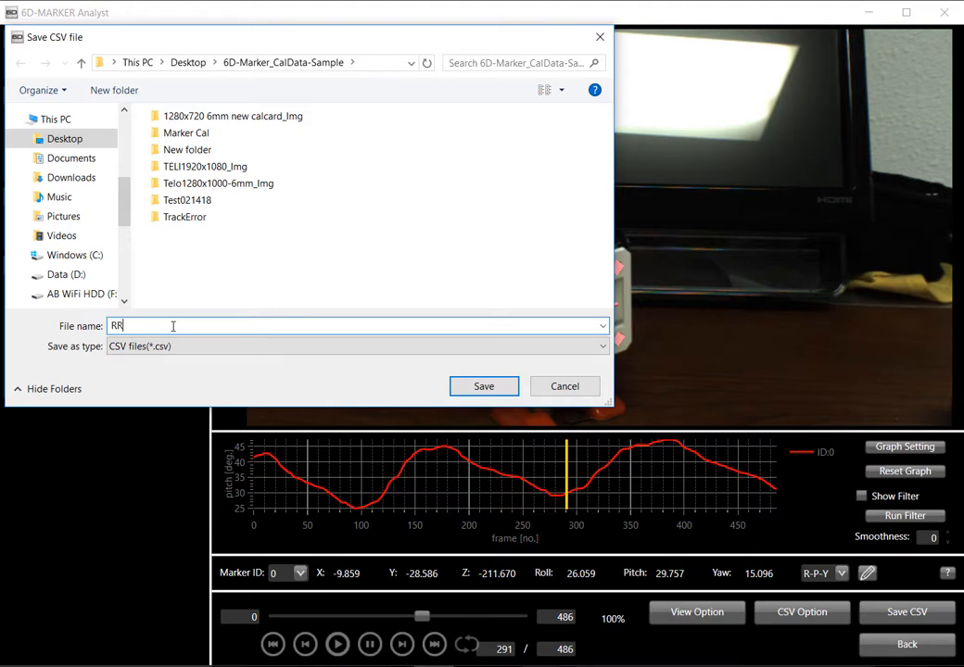
click(489, 387)
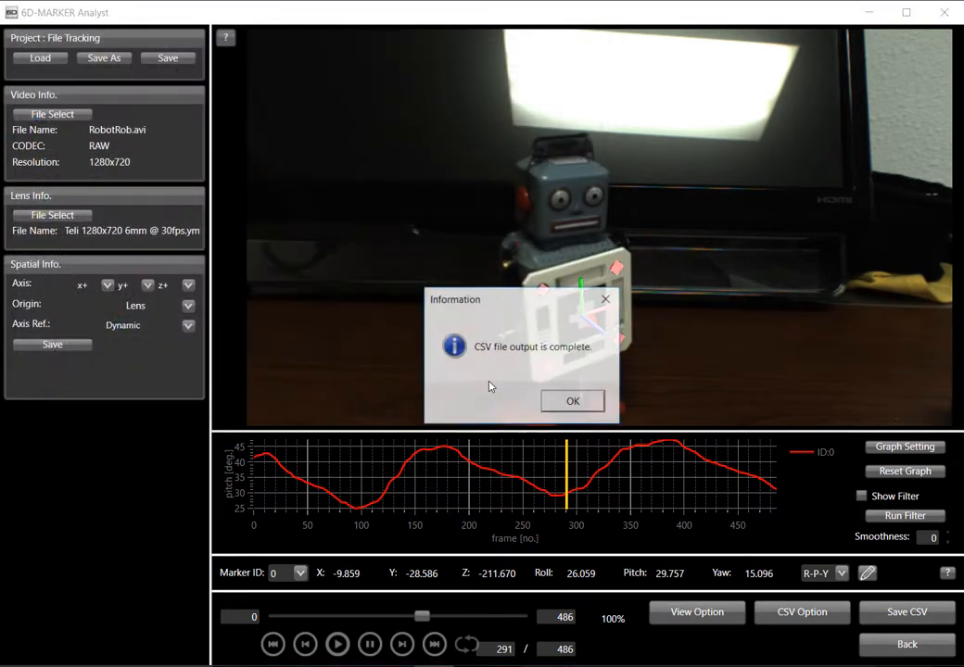
click(563, 403)
Switch to File Explorer, open RR.csv in Excel and examine the exported frame-by-frame marker data.
key(alt+Tab)
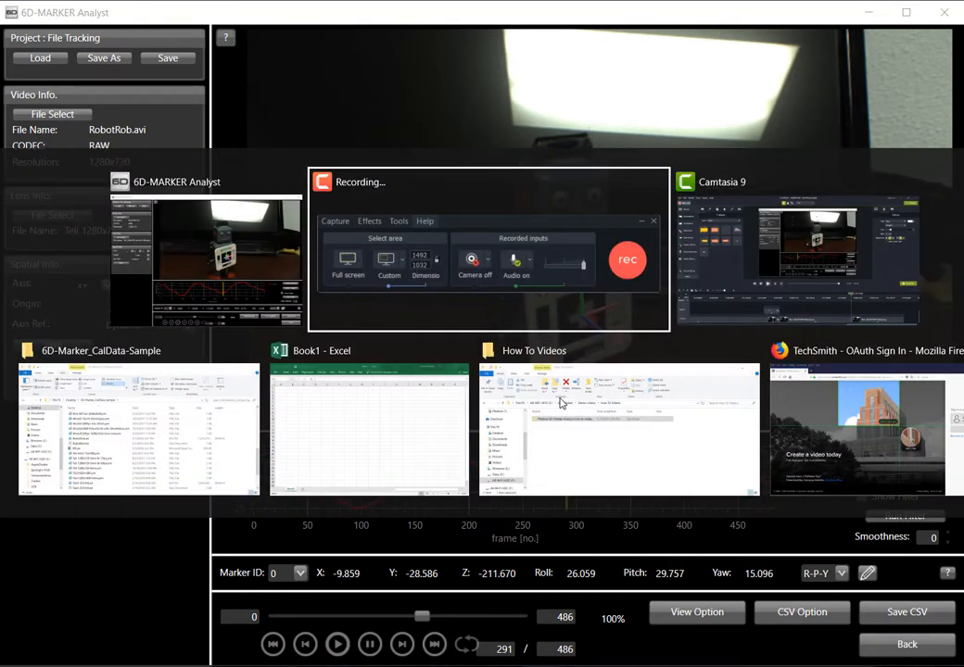
key(alt+Tab)
key(alt+Tab)
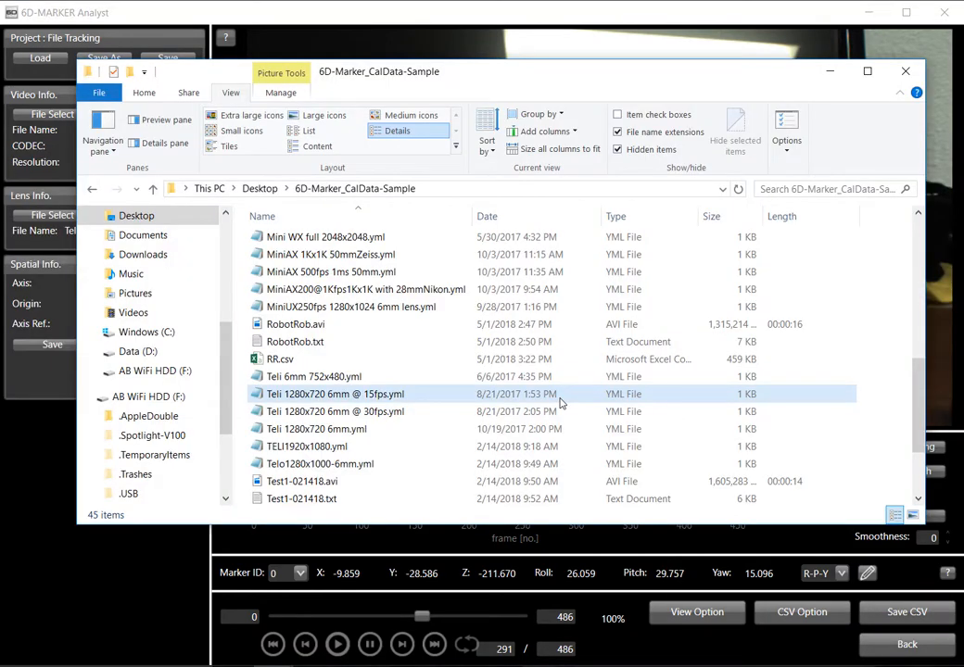
double_click(269, 357)
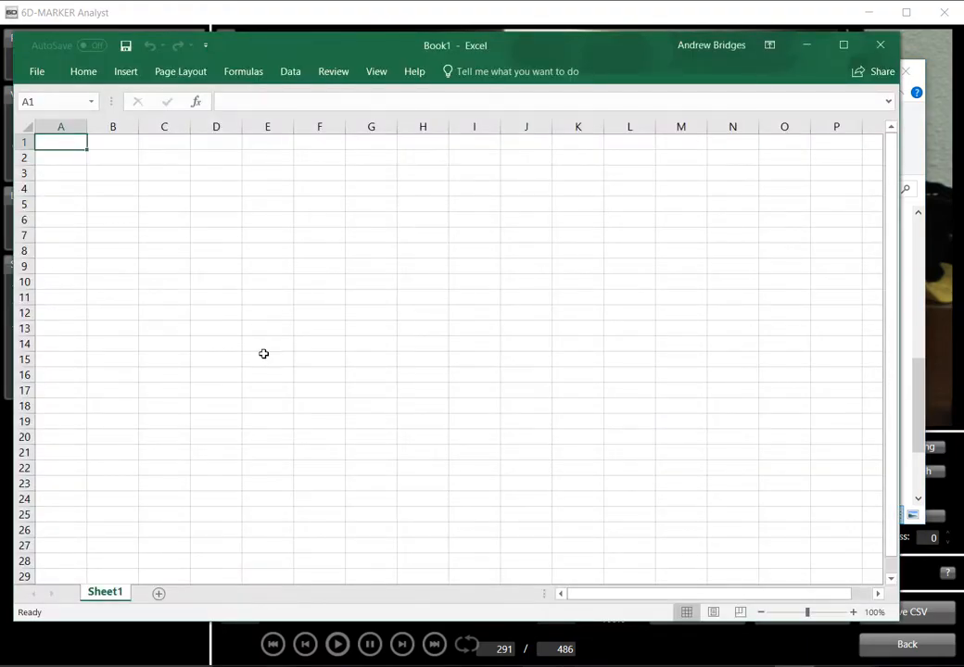
scroll(331, 371, down, 6)
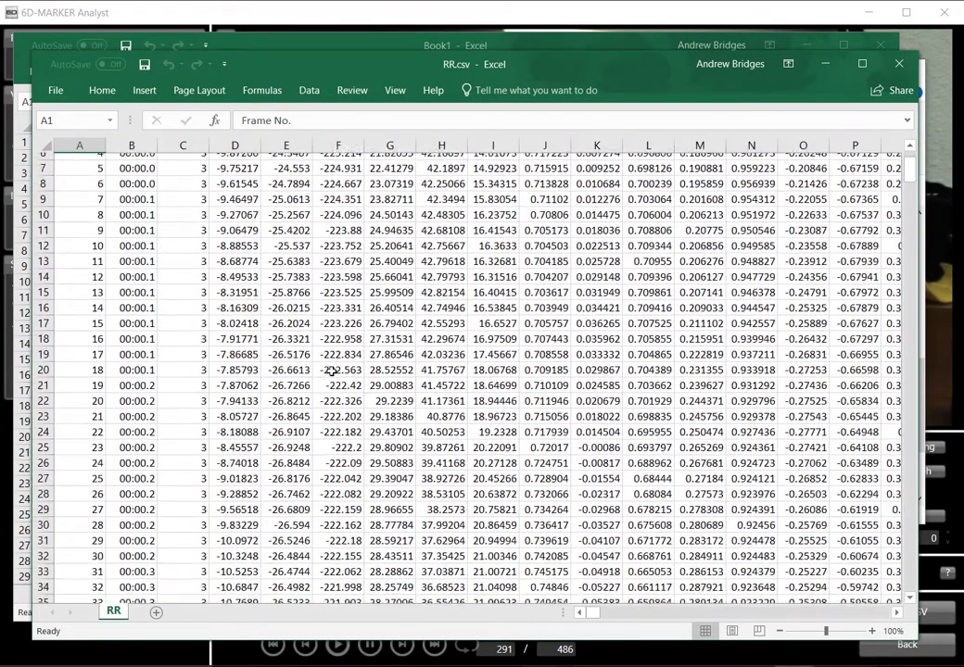
scroll(329, 371, up, 6)
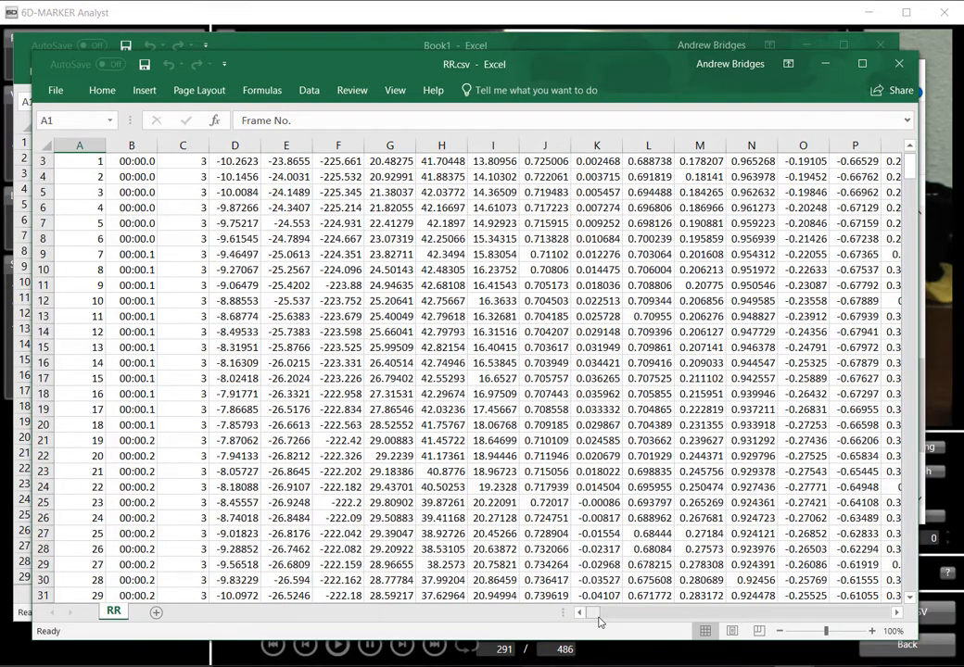
mouse_move(588, 616)
mouse_down()
mouse_move(619, 619)
mouse_move(586, 625)
mouse_up()
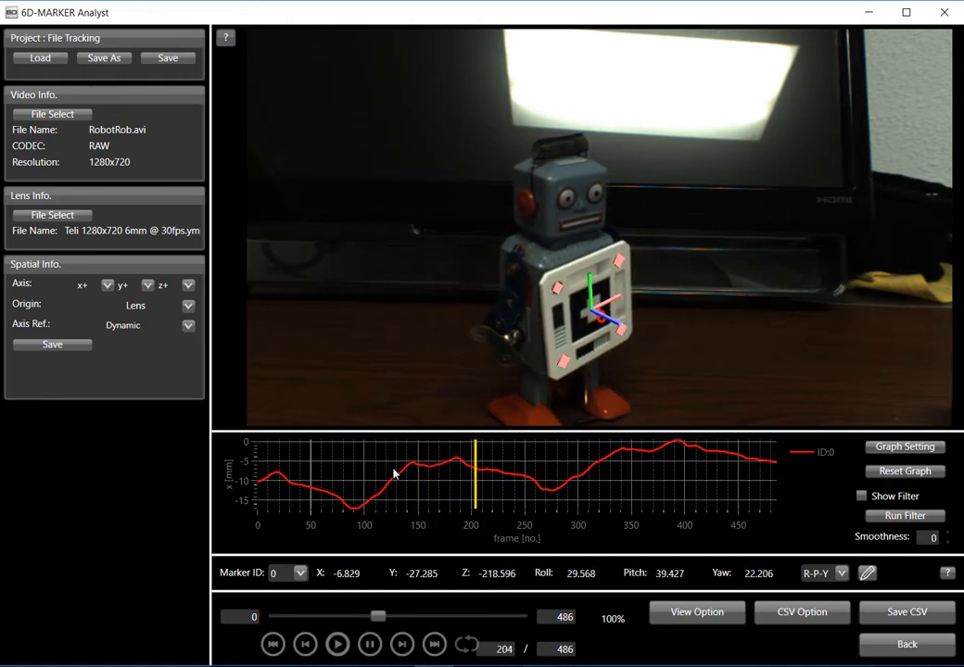
Leave File Tracking in 6D-MARKER Analyst, discarding the data and returning to the top screen.
click(879, 644)
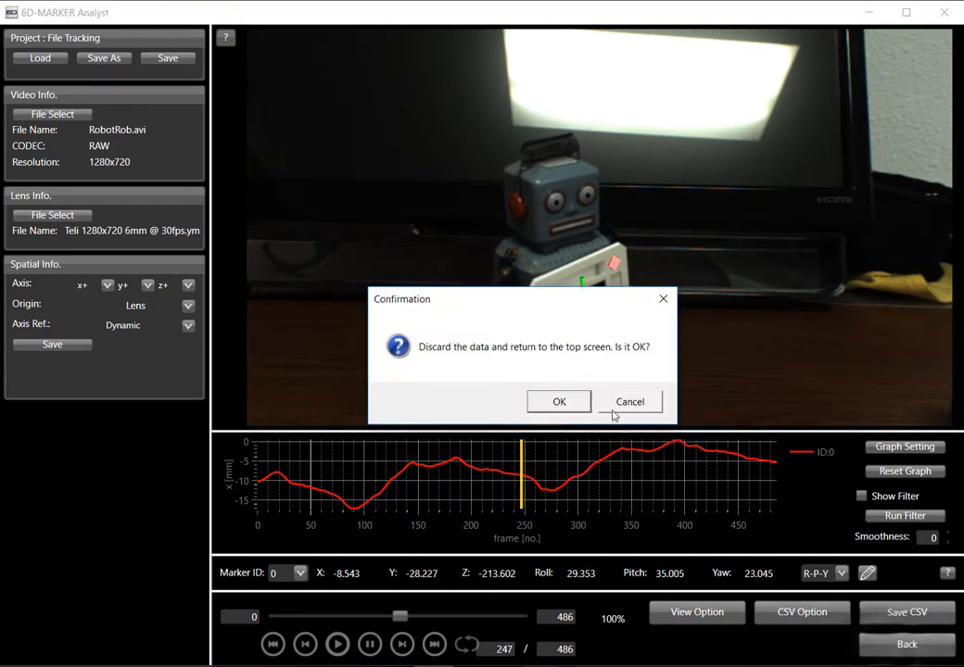
click(559, 401)
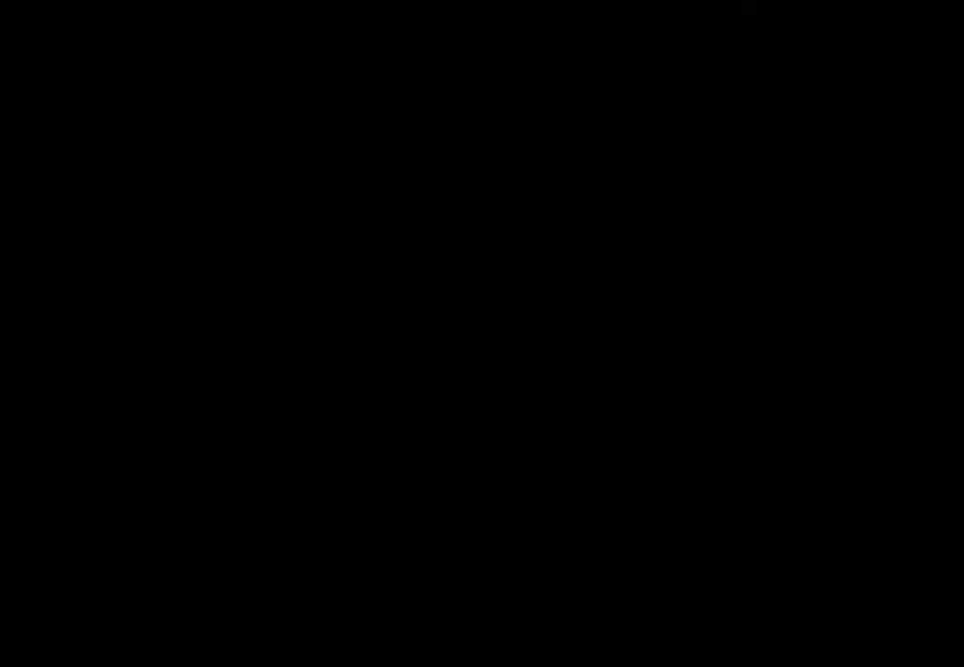